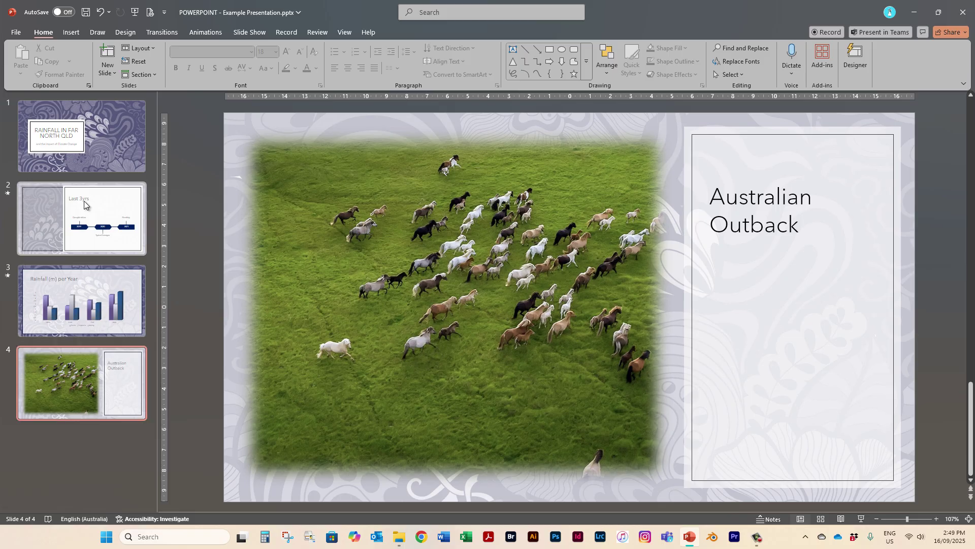
# - Look through the title, Last 3yrs and rainfall chart slides, then return to the Australian Outback slide
pyautogui.click(81, 155)
pyautogui.click(92, 220)
pyautogui.click(99, 282)
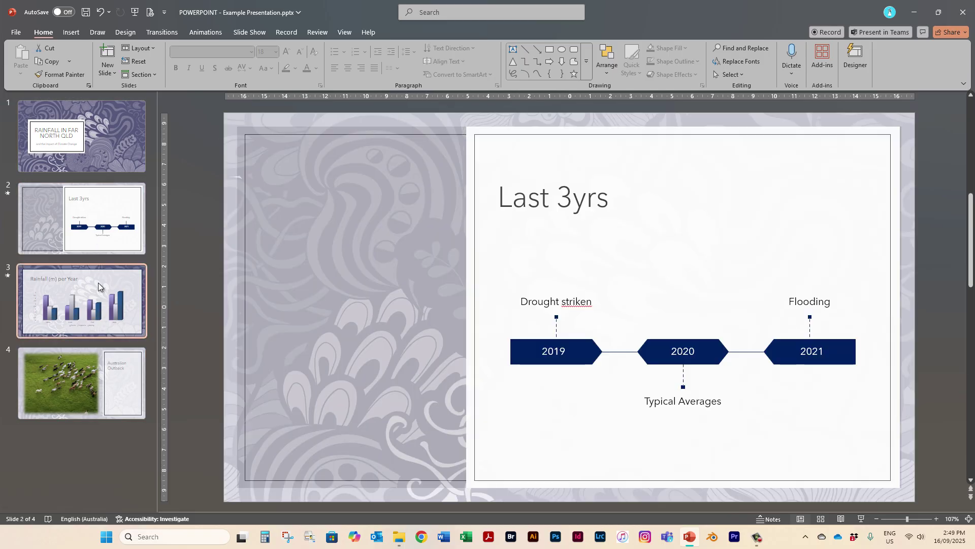
pyautogui.click(98, 356)
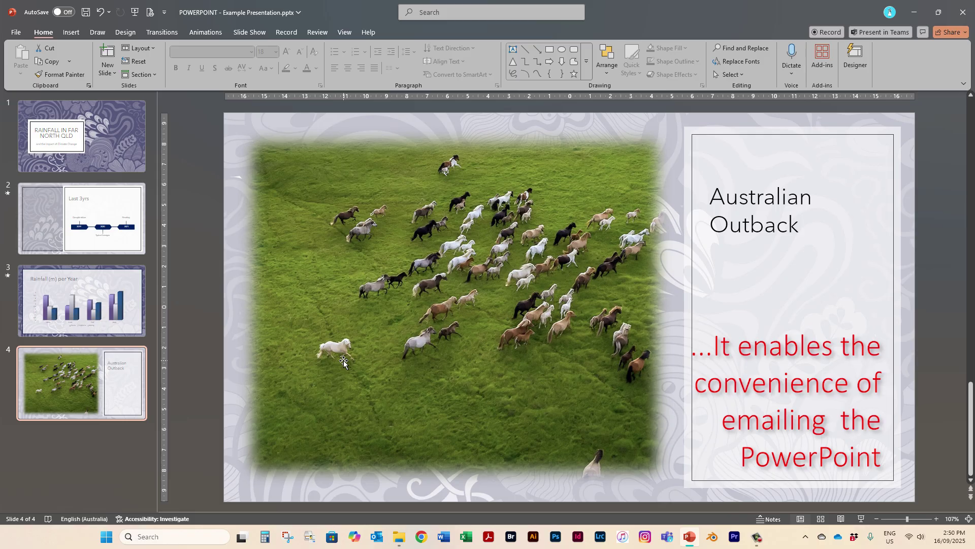
# - Open the Print page and select Microsoft Print to PDF as the printer
pyautogui.click(16, 32)
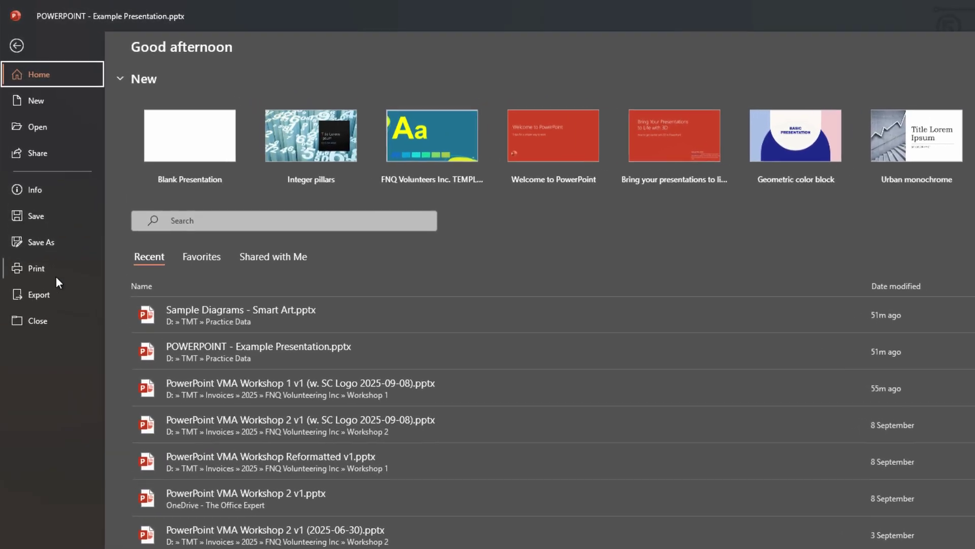
pyautogui.click(37, 208)
pyautogui.moveTo(197, 175)
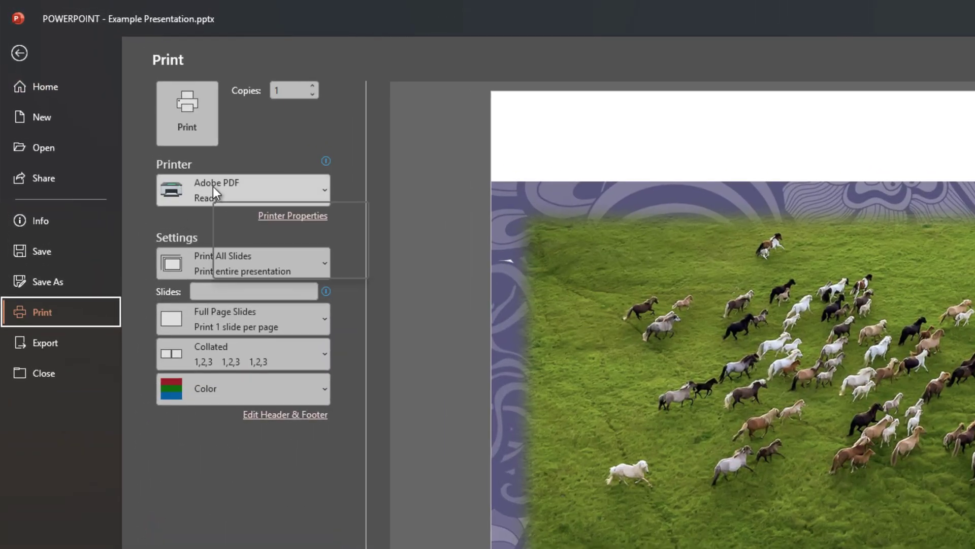
pyautogui.click(212, 187)
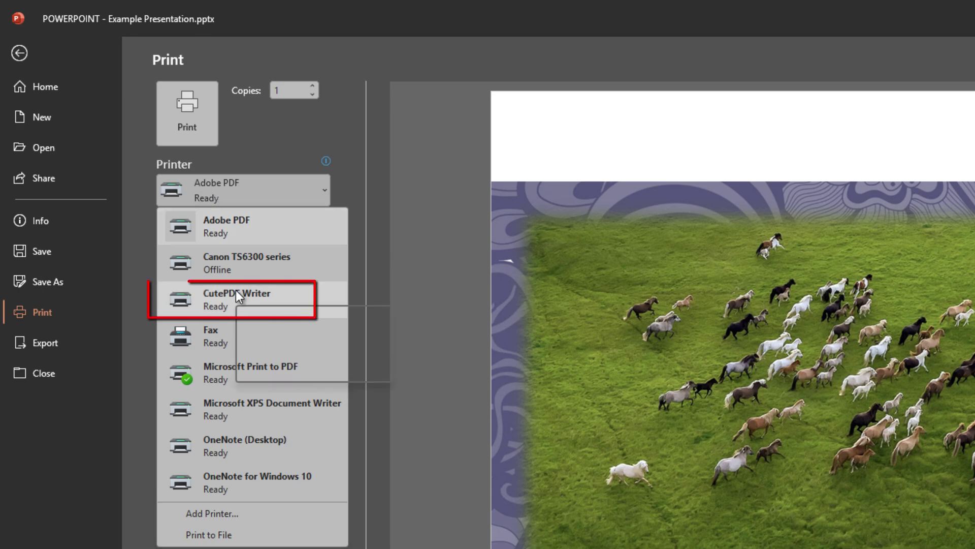
pyautogui.moveTo(236, 290)
pyautogui.click(238, 375)
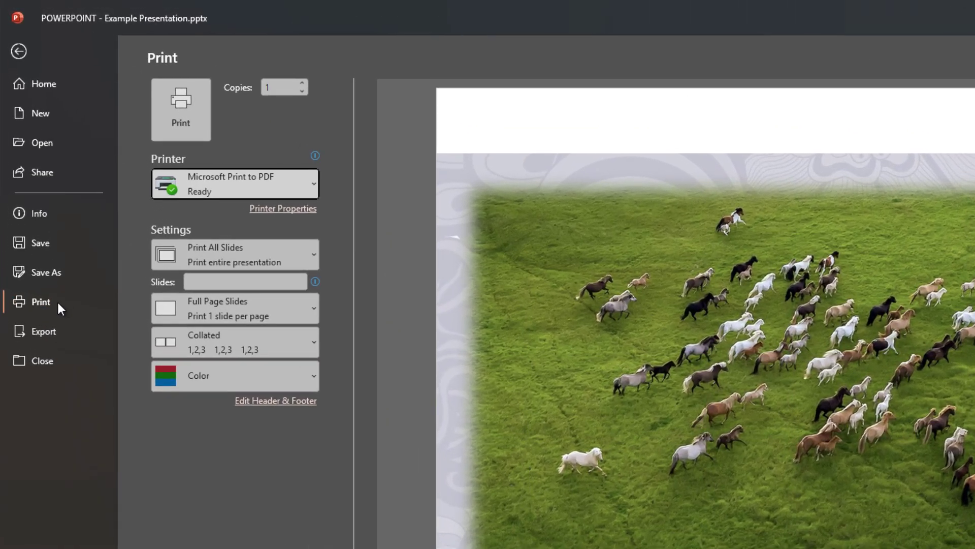
# - Choose Save As with PDF (*.pdf) as the file type and browse for the save folder
pyautogui.click(49, 274)
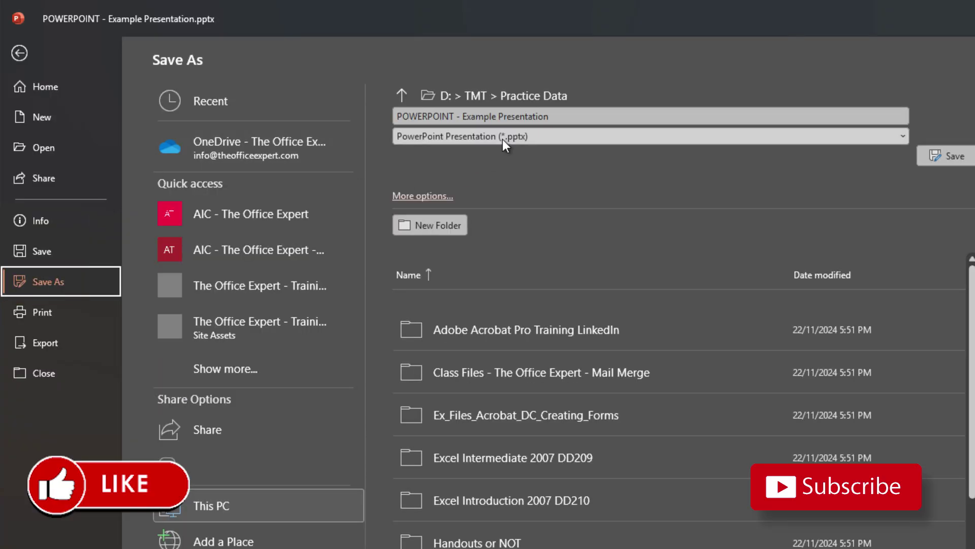
pyautogui.click(502, 139)
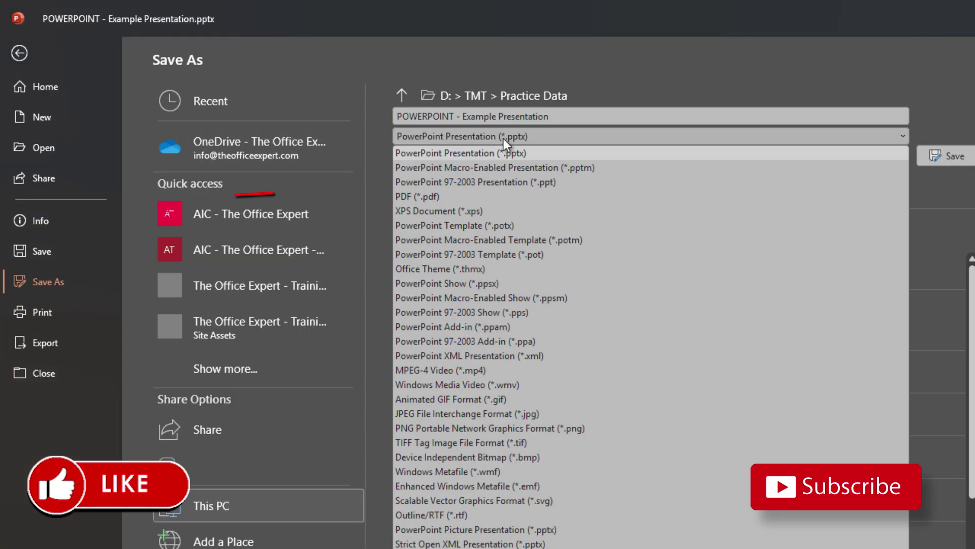
pyautogui.click(432, 196)
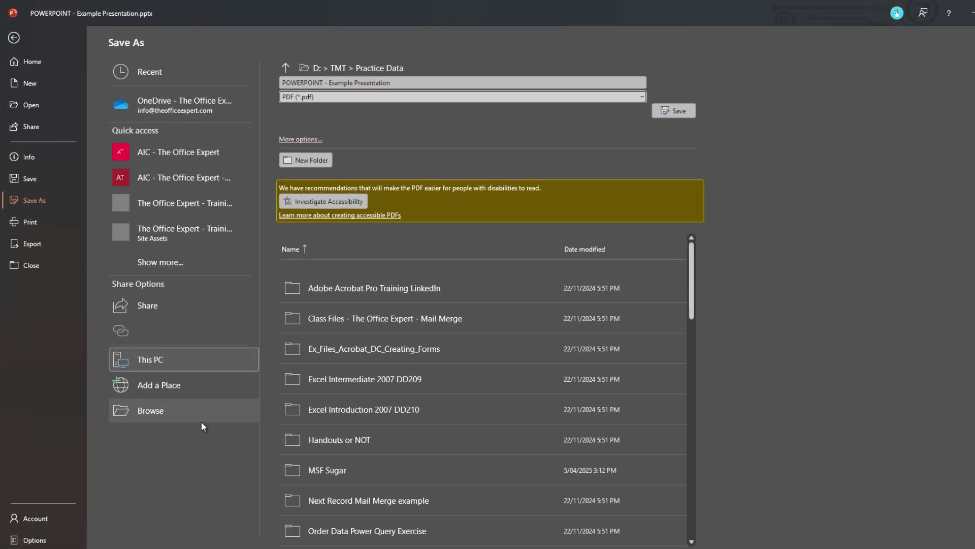
pyautogui.click(157, 386)
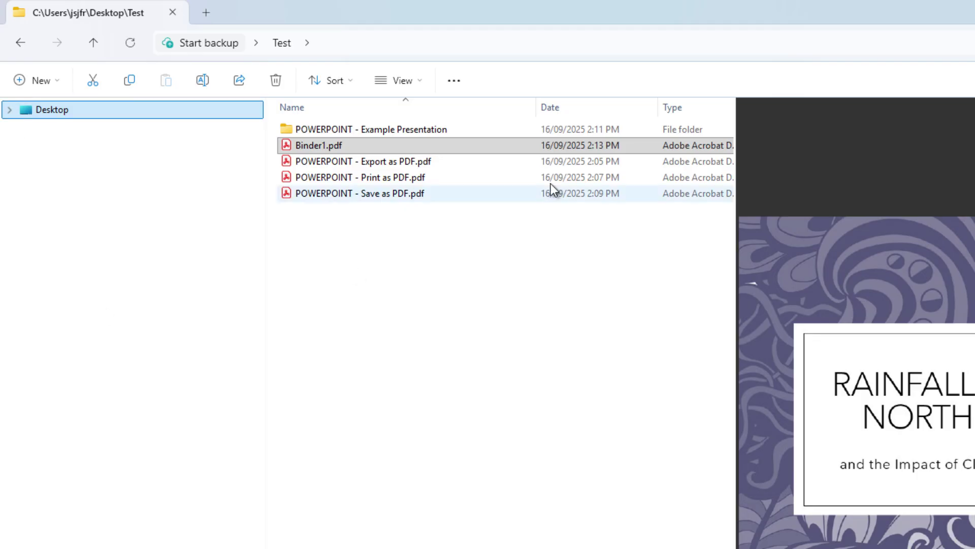
# - Page through the previews of the Print as PDF and Save as PDF files
pyautogui.click(379, 177)
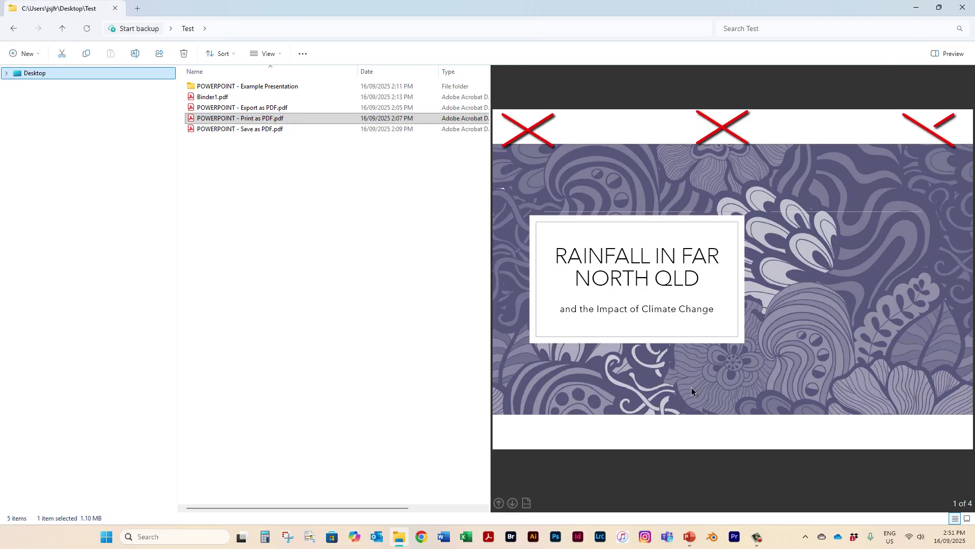
pyautogui.click(513, 503)
pyautogui.click(513, 503)
pyautogui.click(513, 503)
pyautogui.click(500, 503)
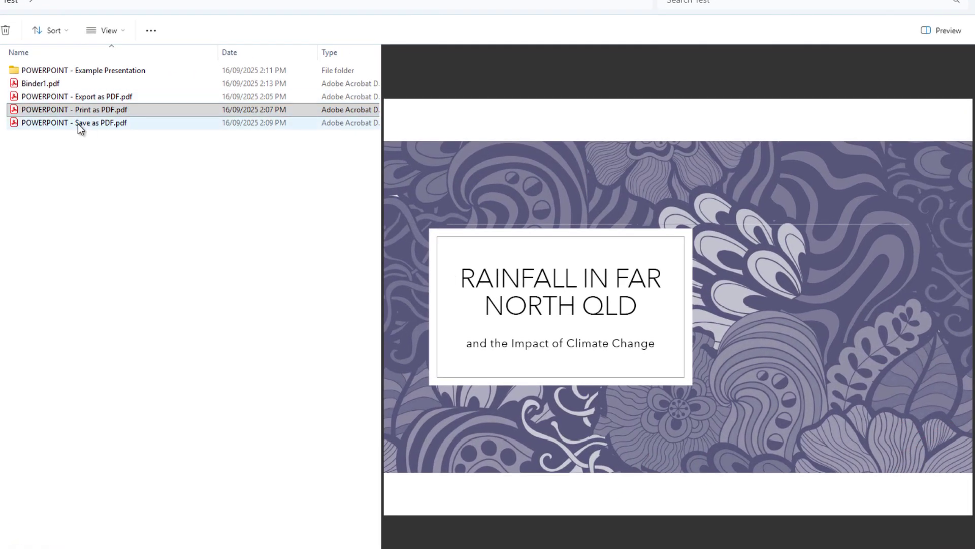
pyautogui.click(78, 123)
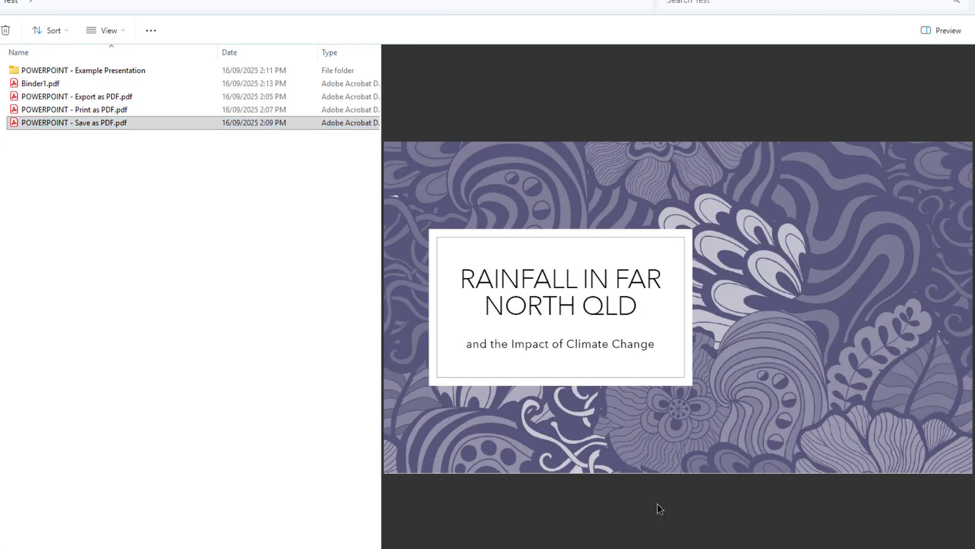
pyautogui.press('pagedown')
pyautogui.press('pagedown')
pyautogui.press('pagedown')
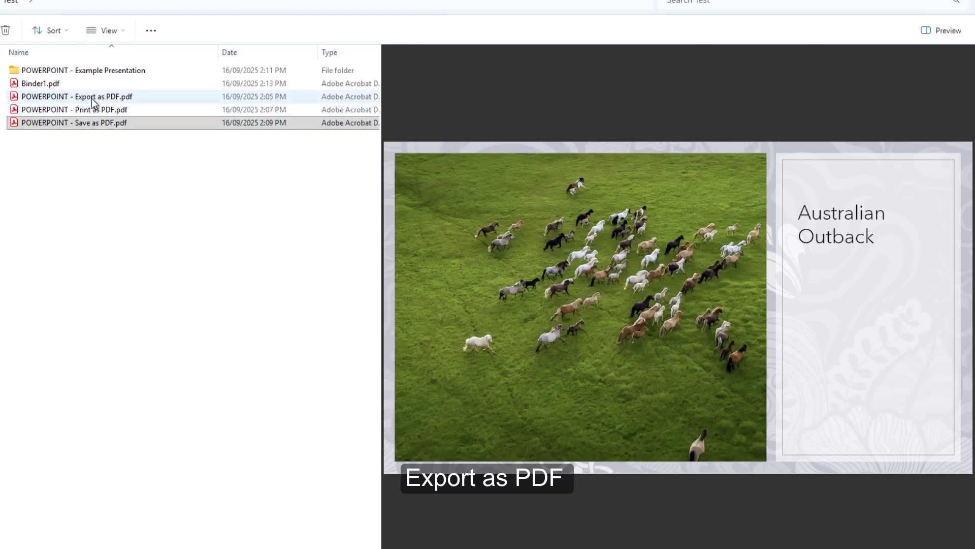
# - Page through the Export as PDF preview, then preview the combined Binder1.pdf
pyautogui.click(85, 101)
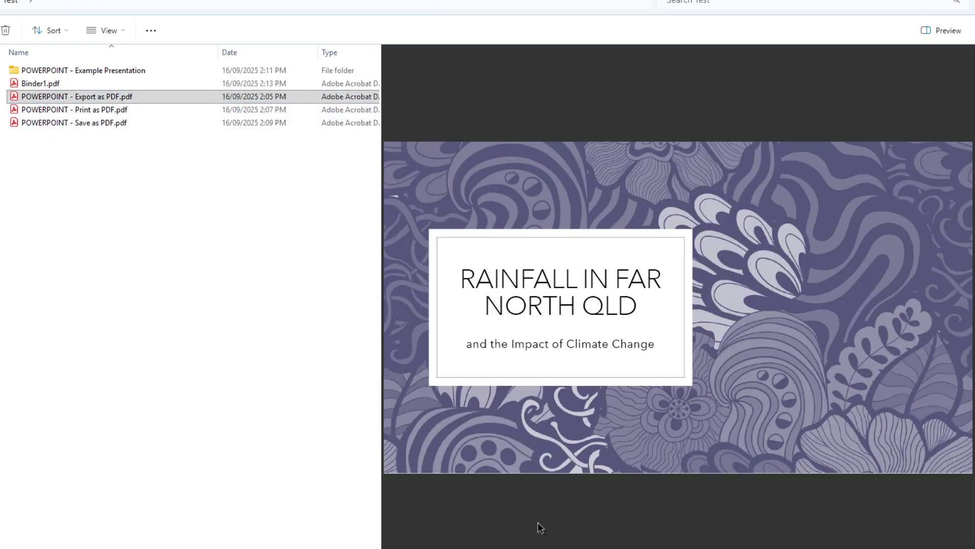
pyautogui.press('pagedown')
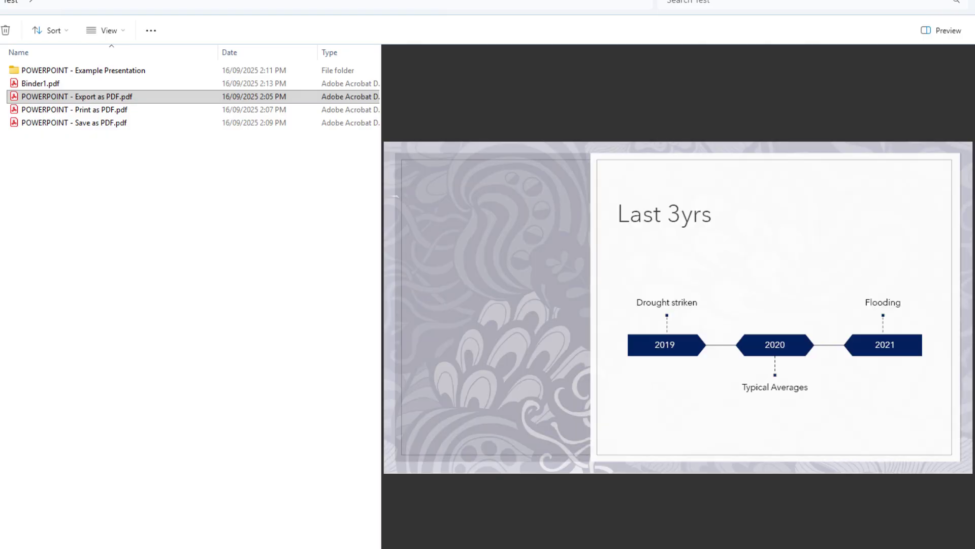
pyautogui.press('pagedown')
pyautogui.press('pagedown')
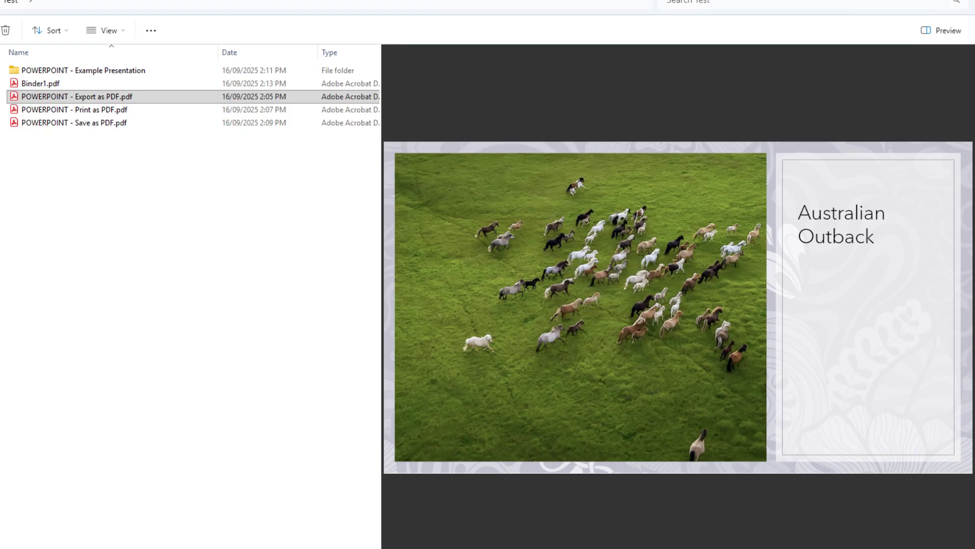
pyautogui.click(166, 98)
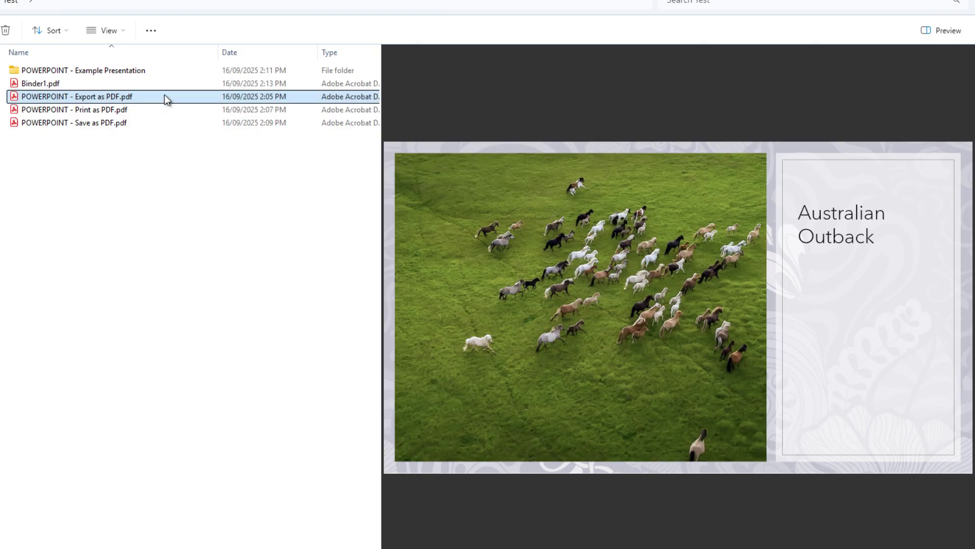
pyautogui.click(59, 85)
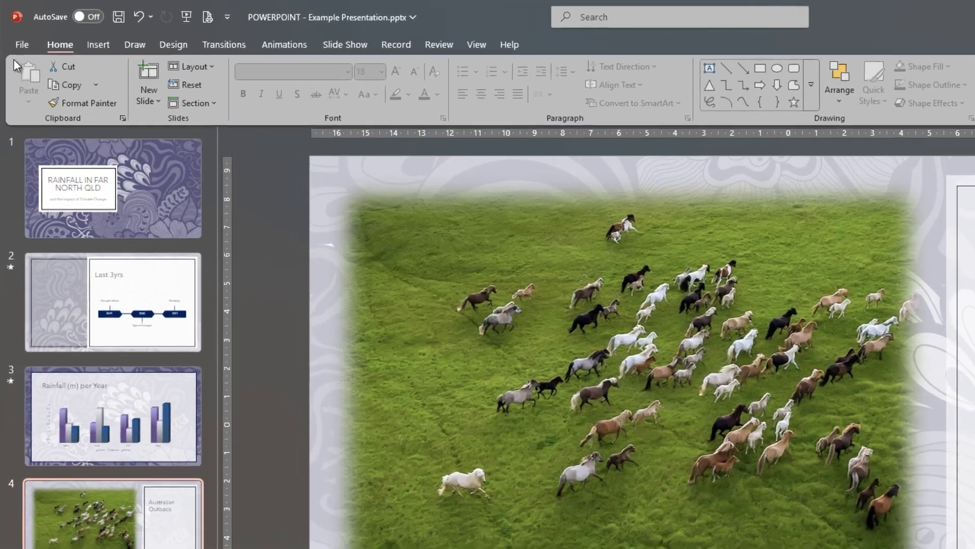
# - Go to File > Export and choose Change File Type
pyautogui.click(15, 31)
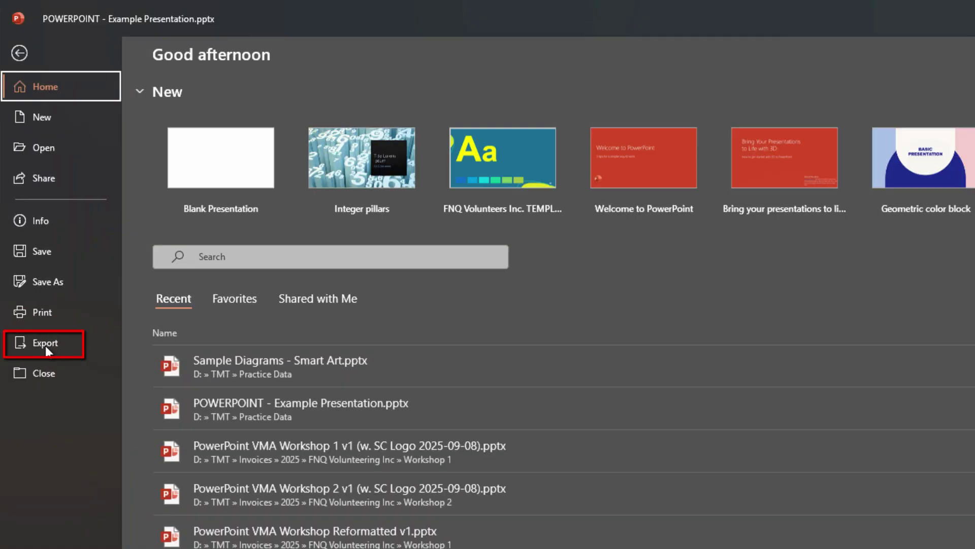
pyautogui.click(18, 347)
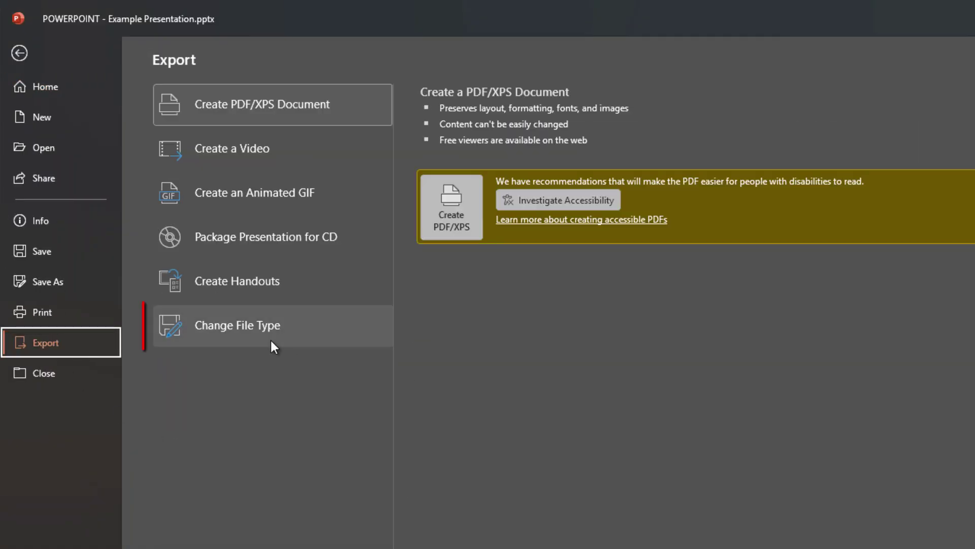
pyautogui.click(239, 328)
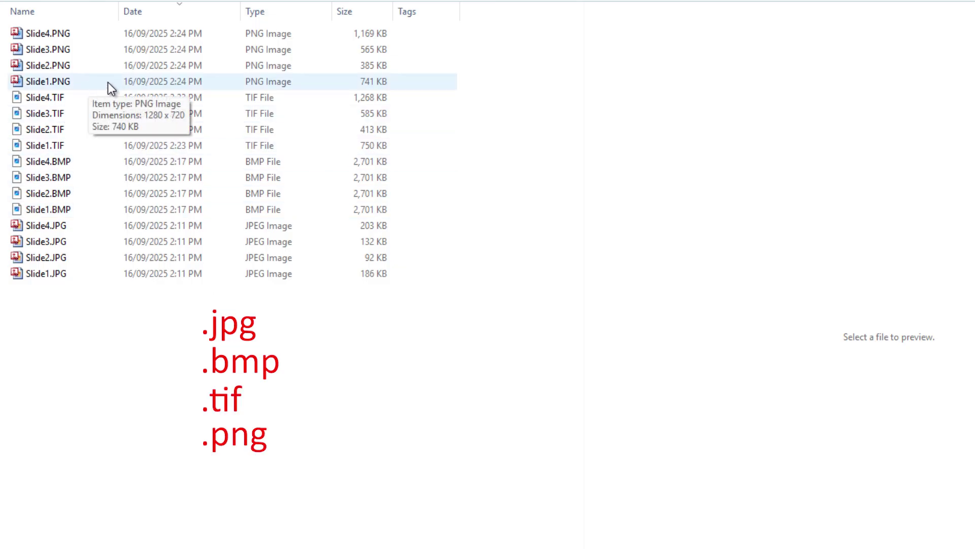
# - Preview the exported Slide4.JPG image in File Explorer
pyautogui.click(382, 225)
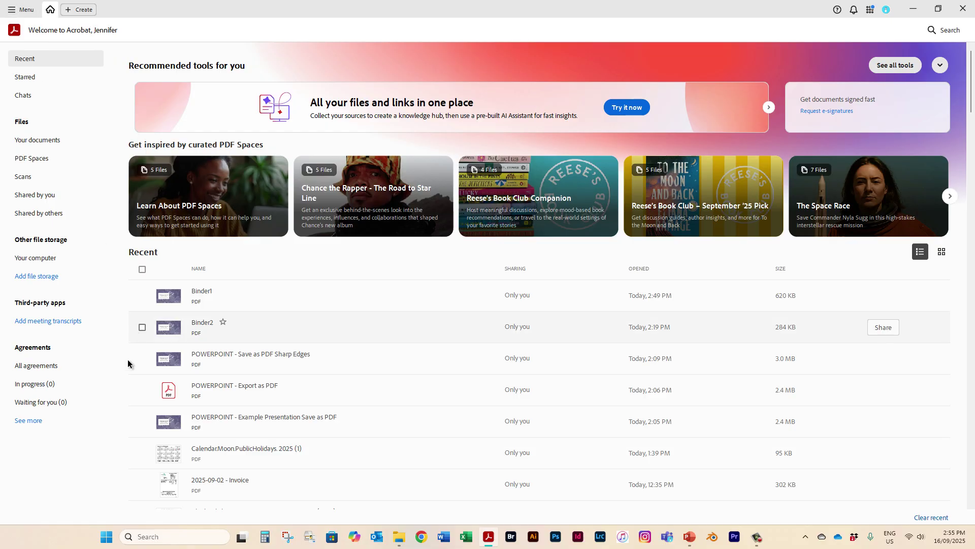
# - Combine Slide1.JPG through Slide4.JPG into one PDF, Binder1.pdf
pyautogui.click(21, 9)
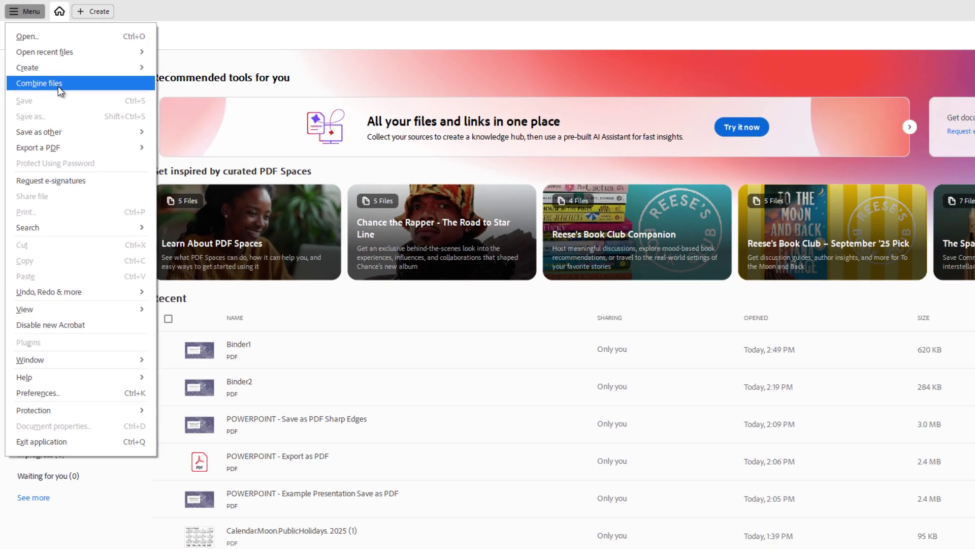
pyautogui.click(58, 87)
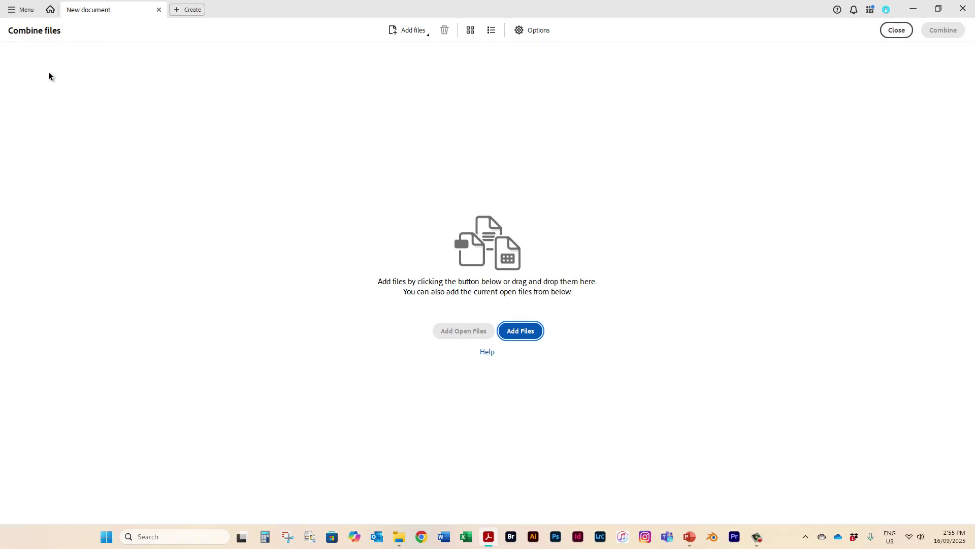
pyautogui.click(520, 331)
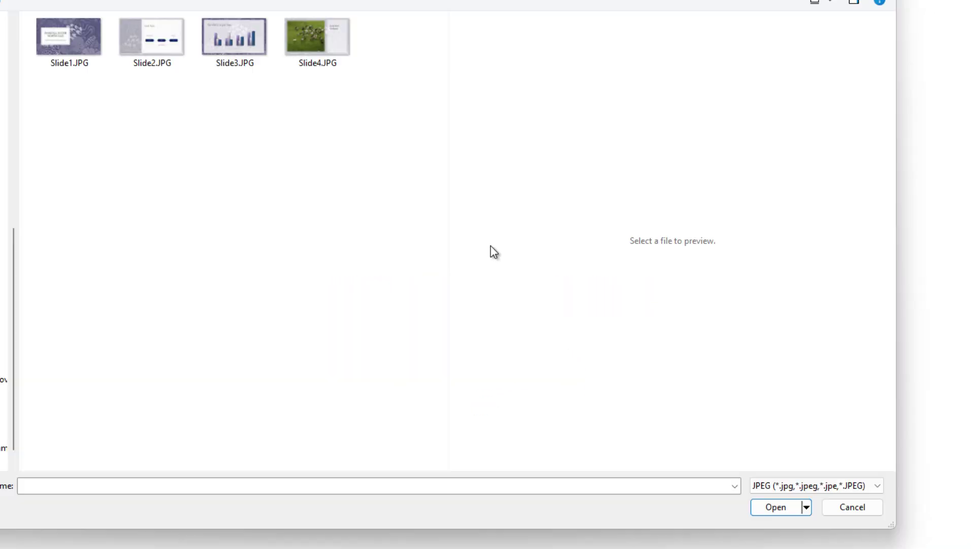
pyautogui.click(60, 49)
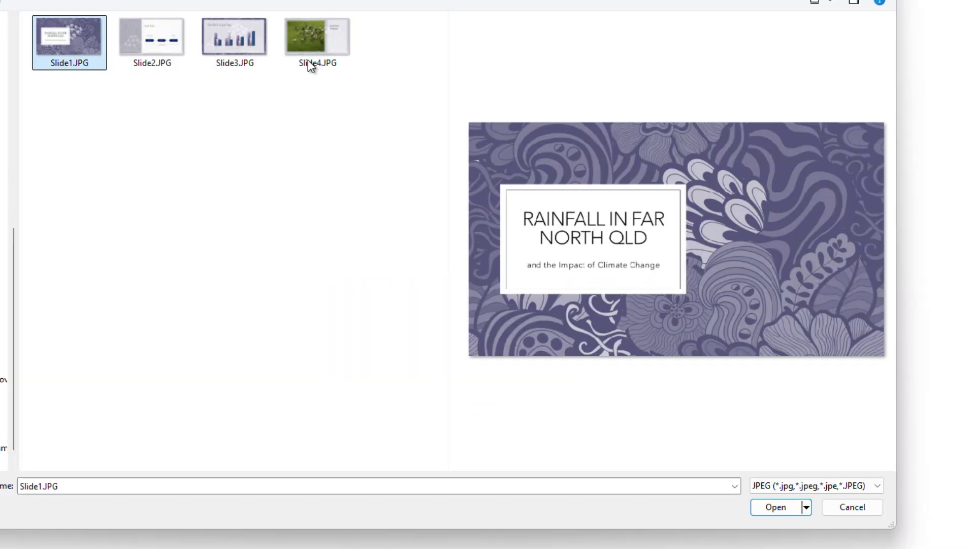
pyautogui.keyDown('shift'); pyautogui.click(335, 48); pyautogui.keyUp('shift')
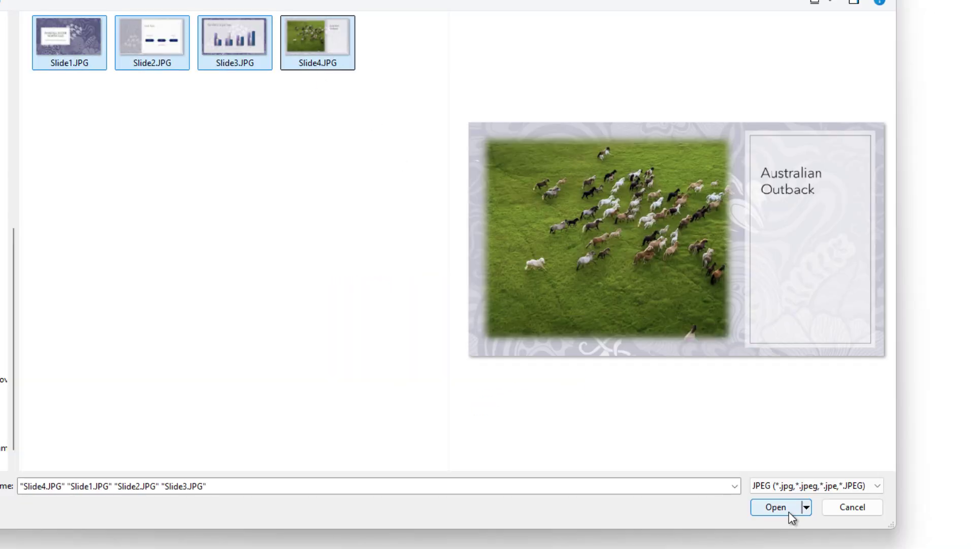
pyautogui.click(777, 507)
pyautogui.click(938, 30)
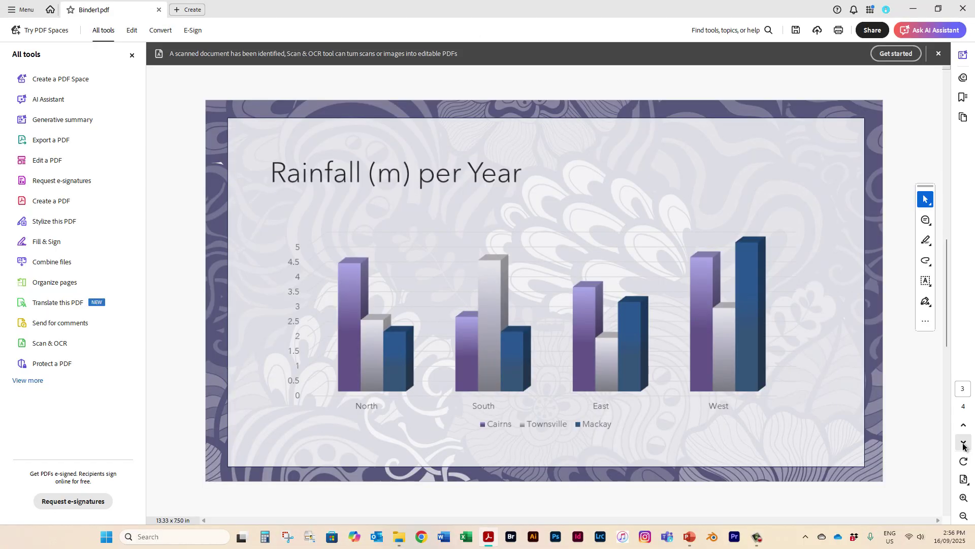
# - Jump to the last page, step back to Last 3yrs, and zoom to 75%
pyautogui.click(964, 443)
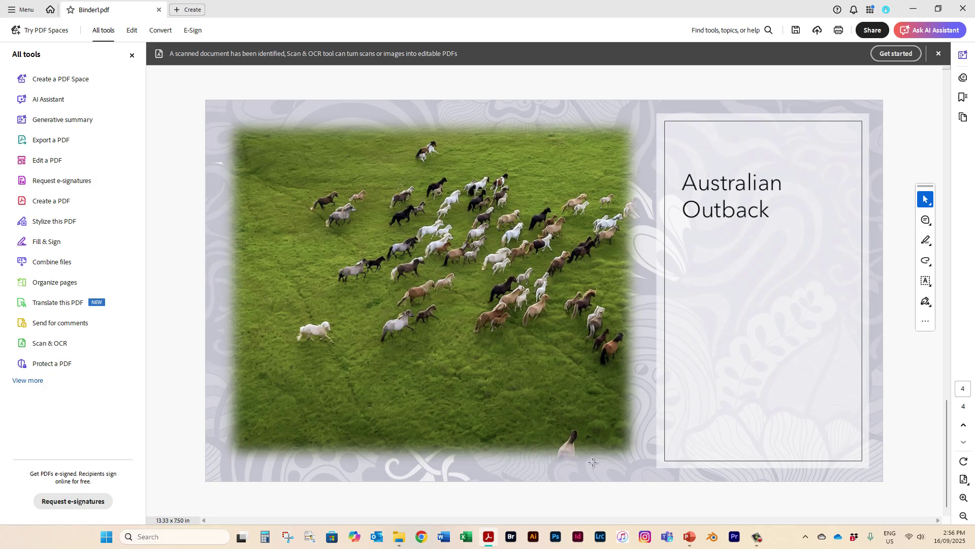
pyautogui.click(963, 426)
pyautogui.click(963, 426)
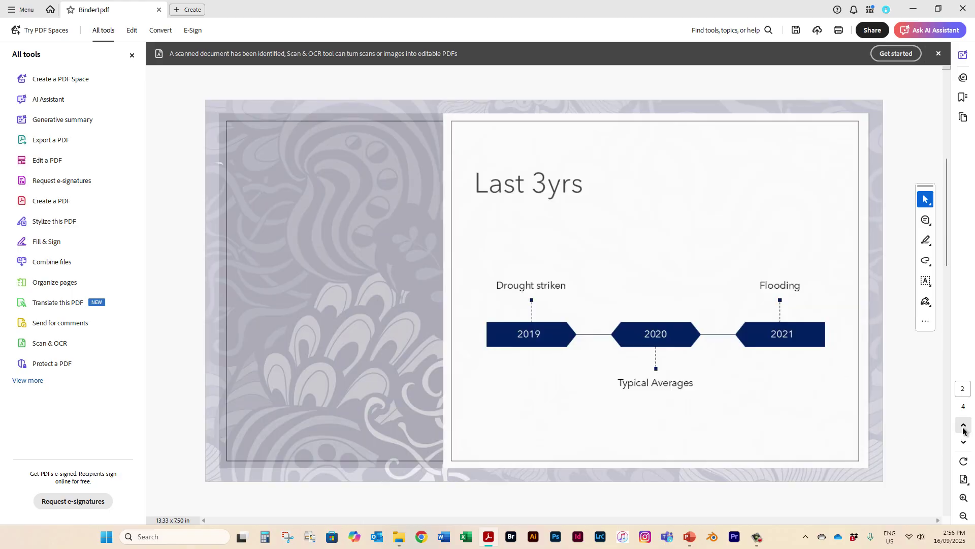
pyautogui.click(963, 497)
pyautogui.click(963, 498)
pyautogui.click(963, 498)
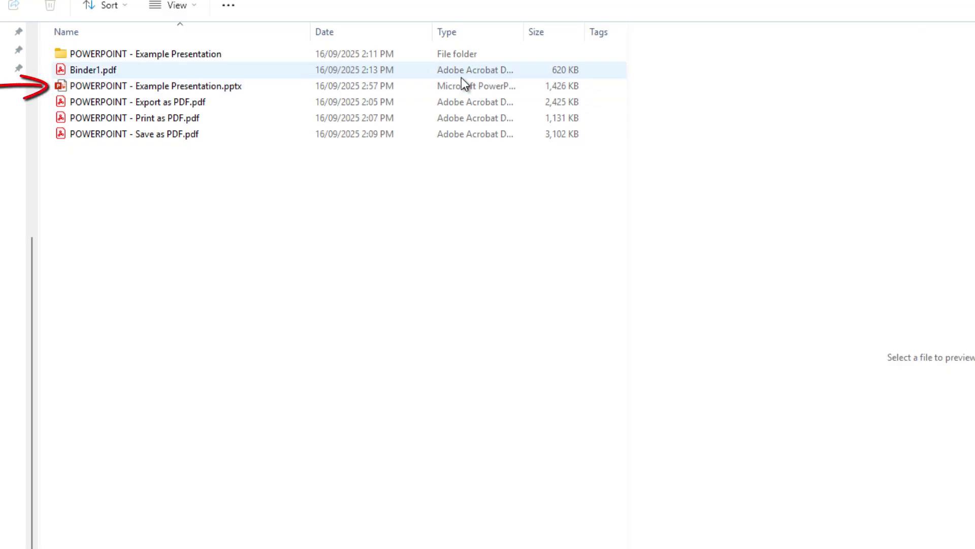
# - Preview Example Presentation.pptx, then Binder1.pdf, comparing Binder1's 620 KB size
pyautogui.click(219, 87)
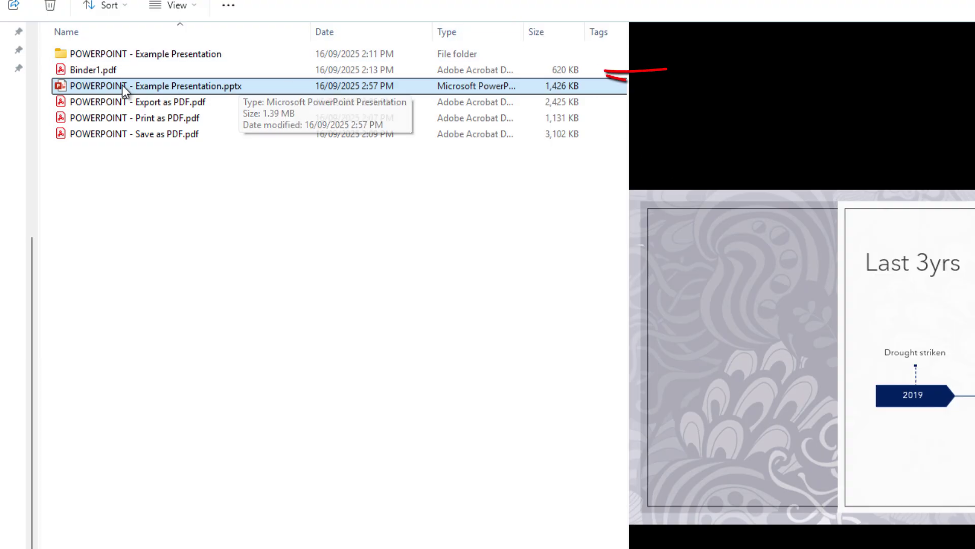
pyautogui.click(352, 65)
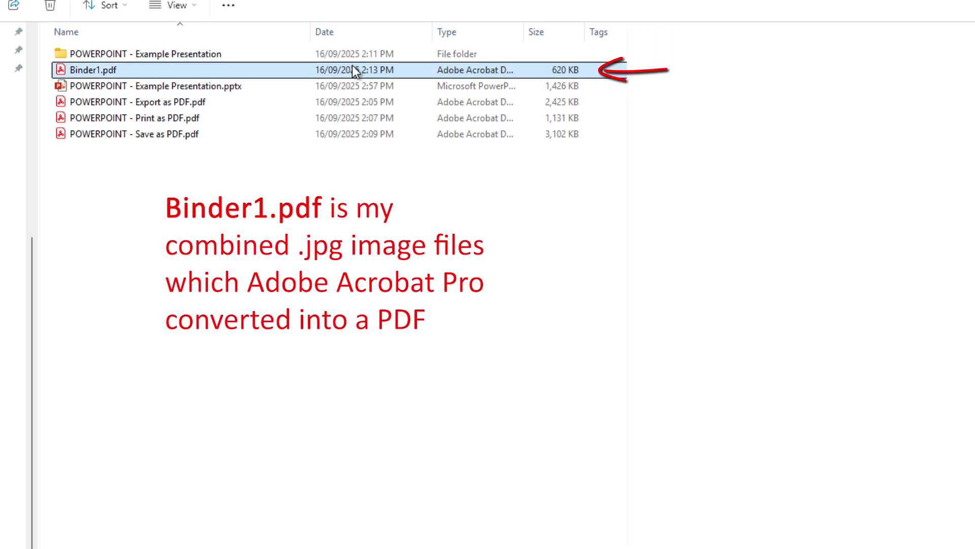